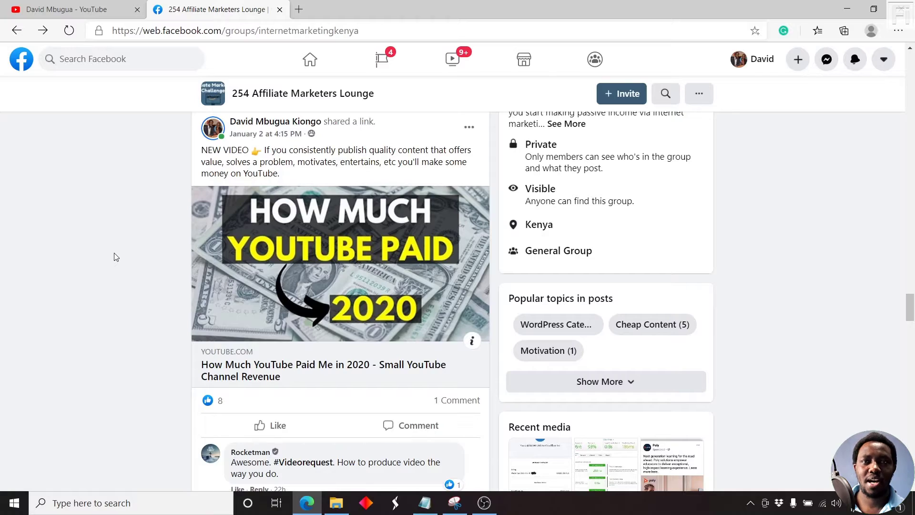
- Switch to the YouTube tab and scroll the Videos grid past the Resolve, Camtasia and Descript tutorials
{"action": "left_click", "coordinate": [71, 9]}
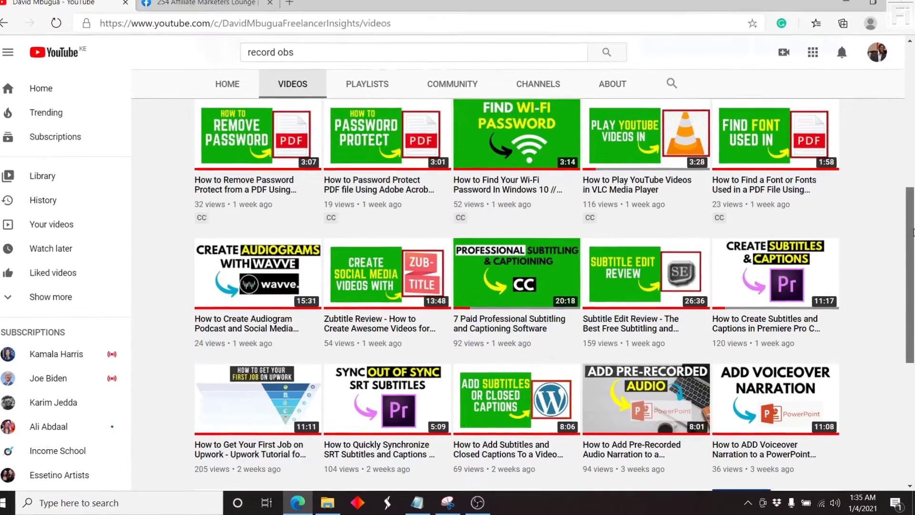
{"action": "scroll", "coordinate": [913, 287], "scroll_direction": "down", "scroll_amount": 3}
{"action": "scroll", "coordinate": [912, 251], "scroll_direction": "down", "scroll_amount": 3}
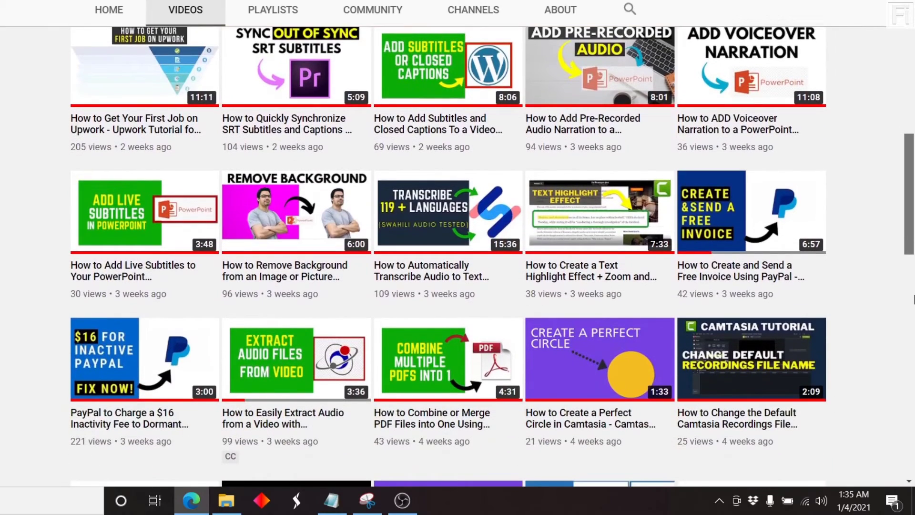
{"action": "scroll", "coordinate": [912, 299], "scroll_direction": "up", "scroll_amount": 5}
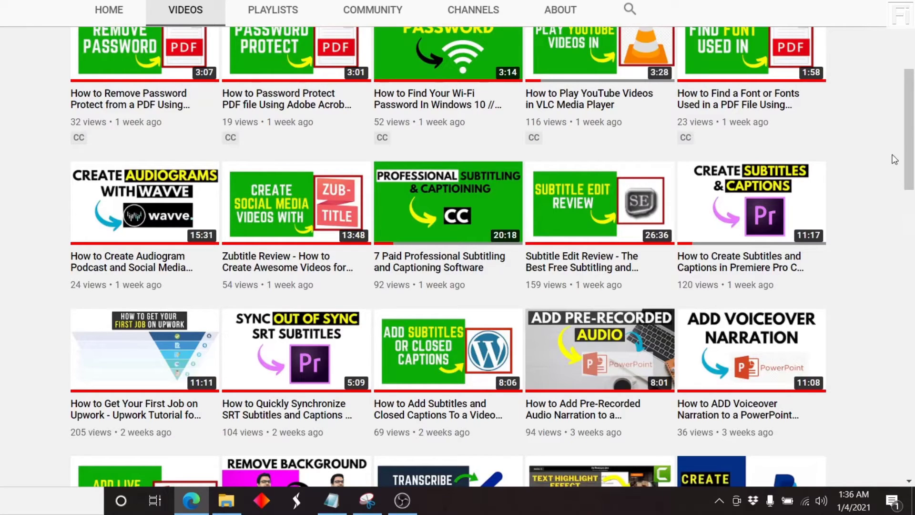
{"action": "scroll", "coordinate": [913, 166], "scroll_direction": "down", "scroll_amount": 5}
{"action": "left_click_drag", "start_coordinate": [913, 165], "coordinate": [912, 267]}
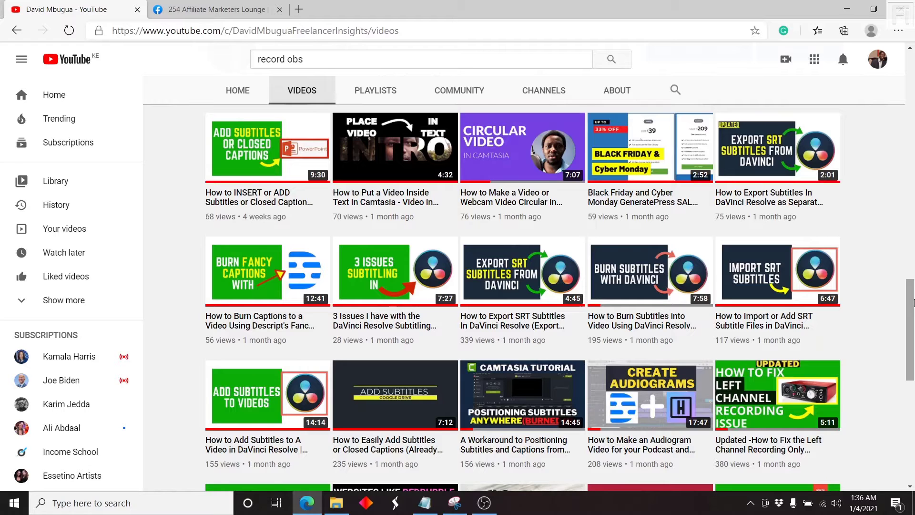
- Scroll further down to the SRT editing, RedBubble design and freelancer diversification uploads
{"action": "left_click_drag", "start_coordinate": [913, 303], "coordinate": [913, 340]}
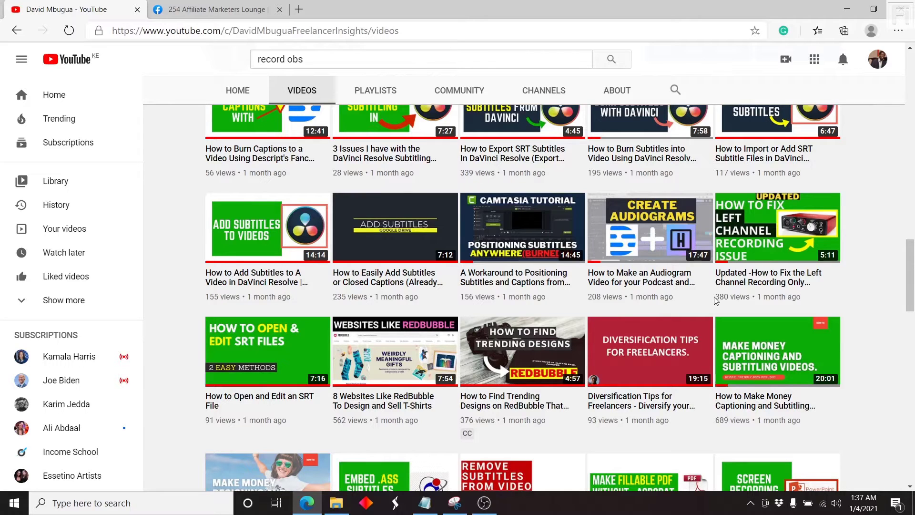
- Launch Camtasia Recorder from Windows search and the taskbar so its capture controls appear
{"action": "left_click", "coordinate": [125, 509]}
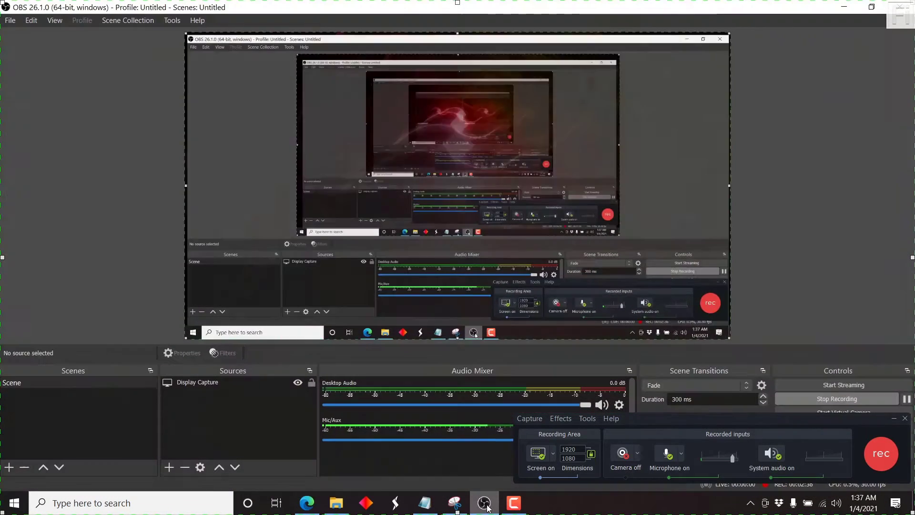
{"action": "left_click", "coordinate": [484, 502]}
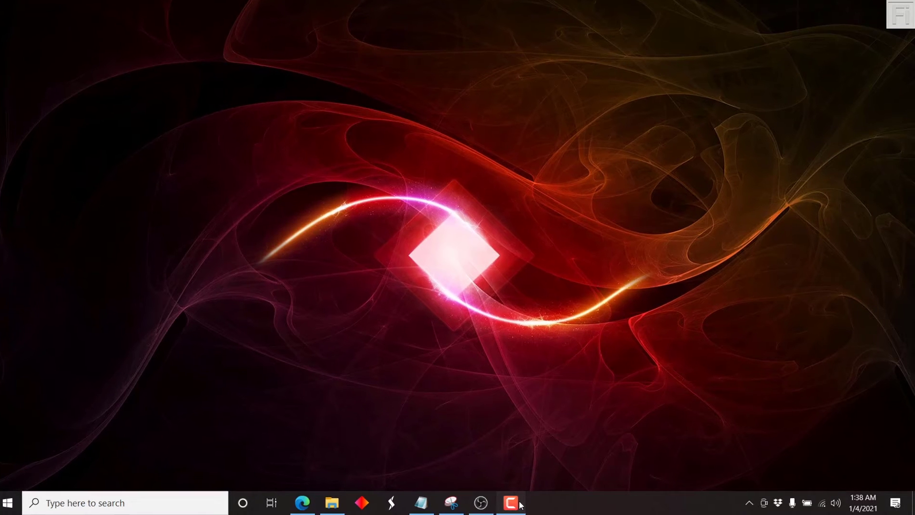
{"action": "left_click", "coordinate": [518, 503]}
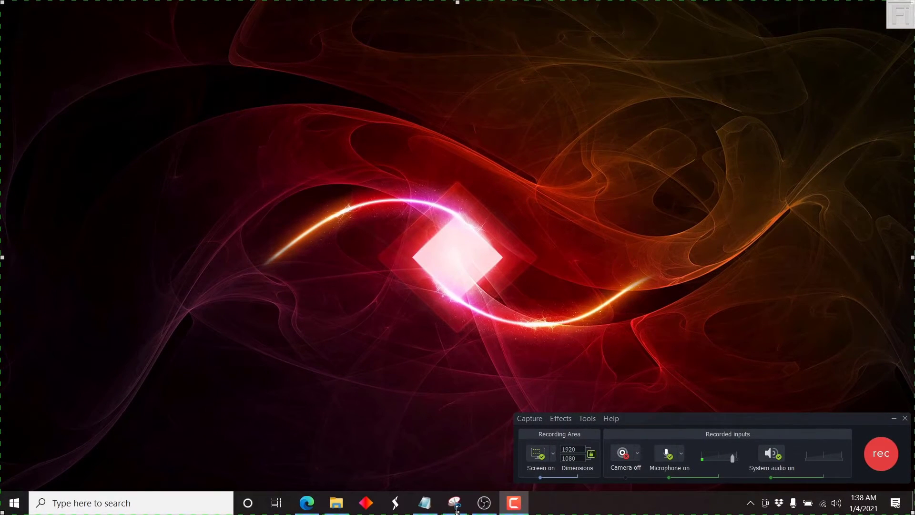
- Resize and unlock the recording frame, then choose the Full Screen (1920x1080) recording preset
{"action": "left_click_drag", "start_coordinate": [456, 511], "coordinate": [453, 485]}
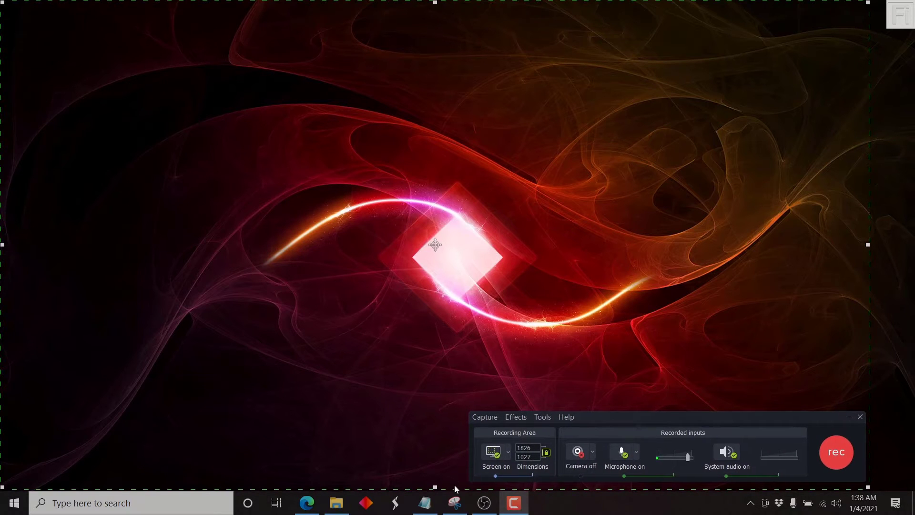
{"action": "left_click", "coordinate": [547, 453]}
{"action": "left_click_drag", "start_coordinate": [867, 245], "coordinate": [911, 239]}
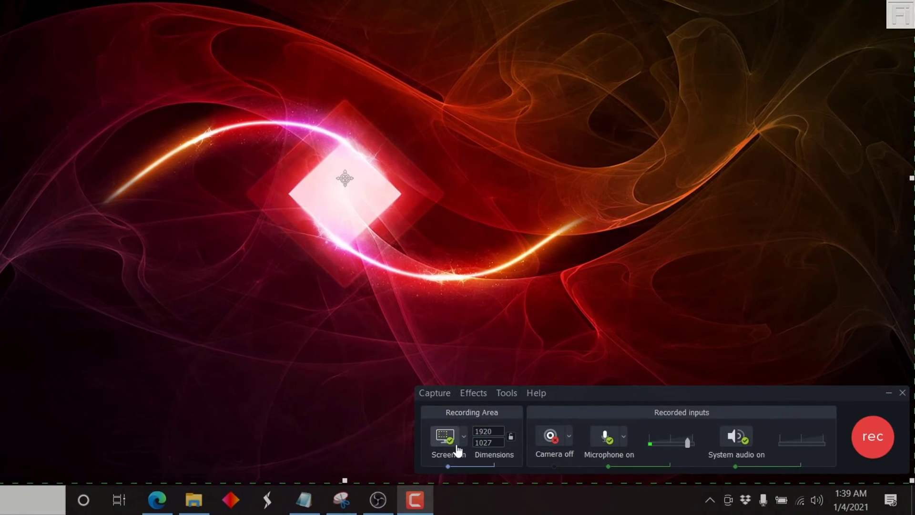
{"action": "left_click", "coordinate": [463, 435]}
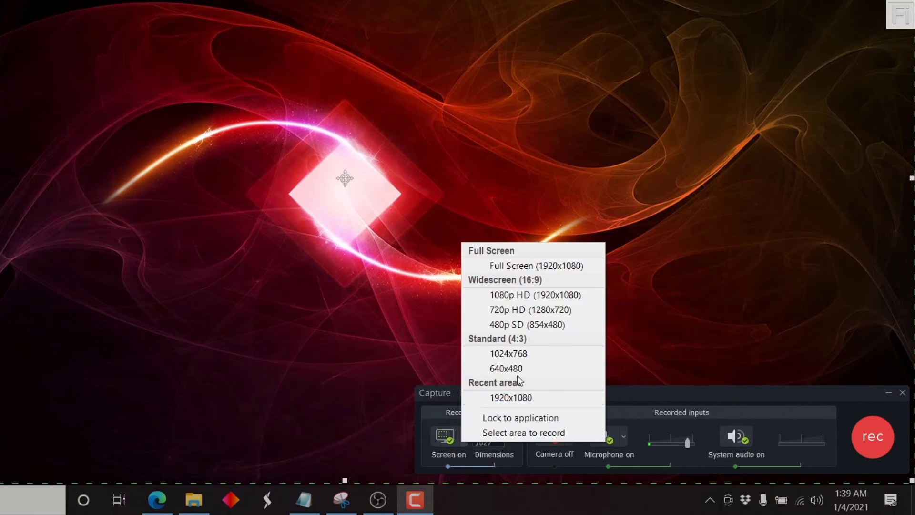
{"action": "left_click", "coordinate": [547, 265]}
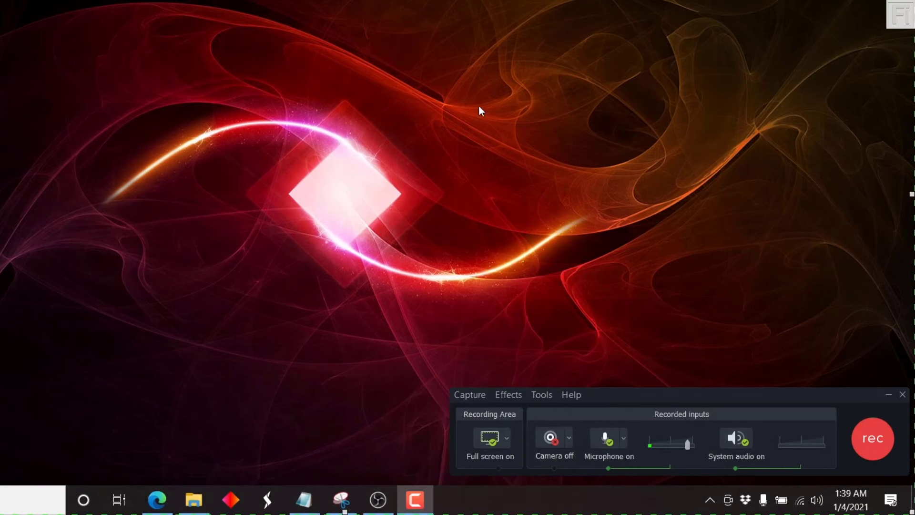
{"action": "left_click", "coordinate": [506, 438]}
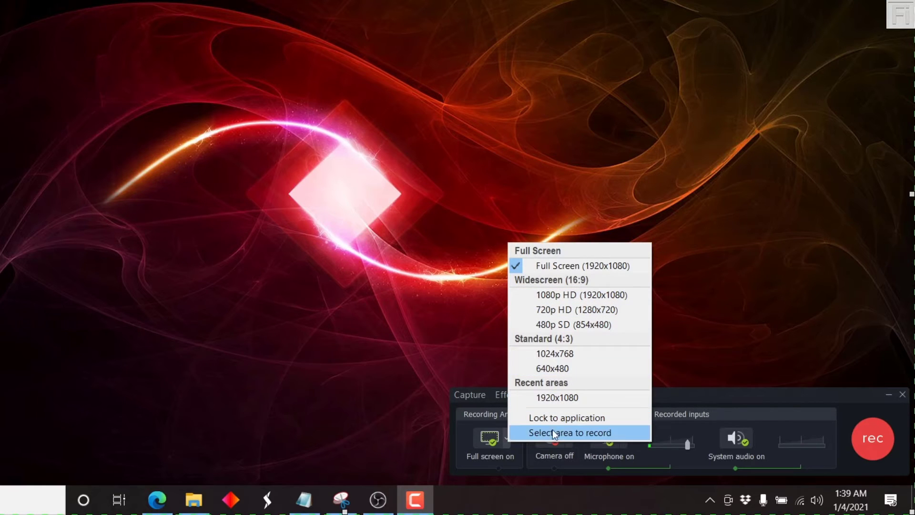
{"action": "left_click", "coordinate": [728, 334]}
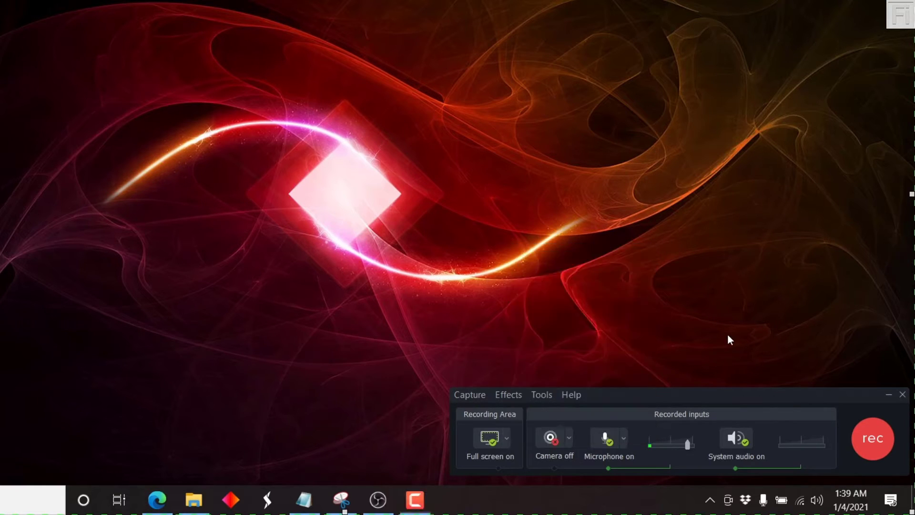
{"action": "left_click", "coordinate": [569, 439]}
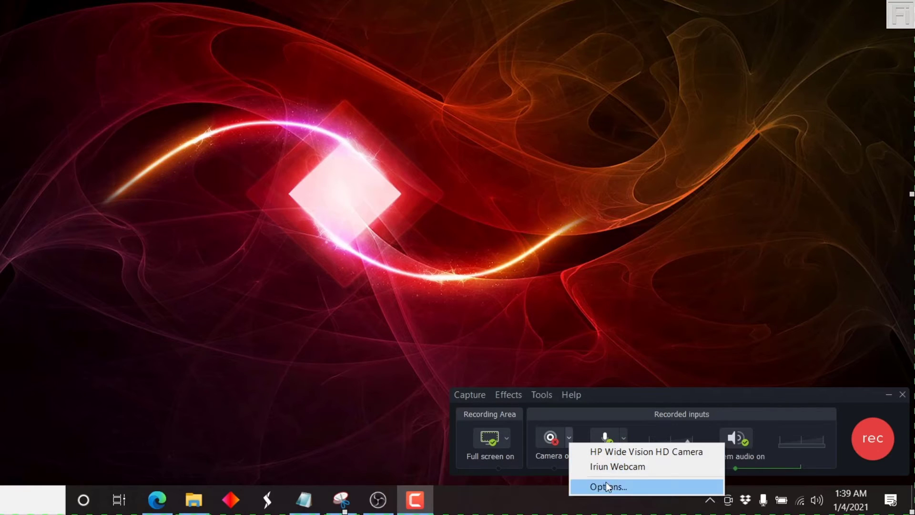
{"action": "left_click", "coordinate": [598, 449]}
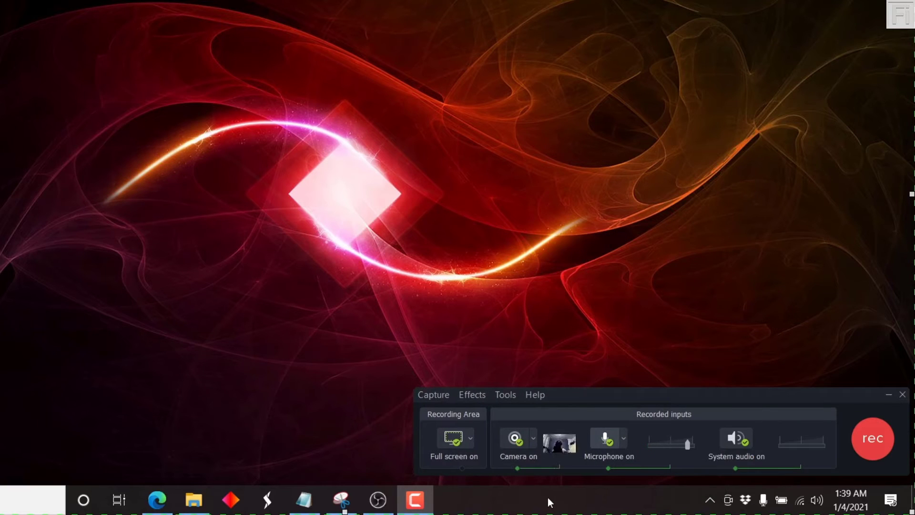
{"action": "mouse_move", "coordinate": [563, 448]}
{"action": "left_click", "coordinate": [514, 437]}
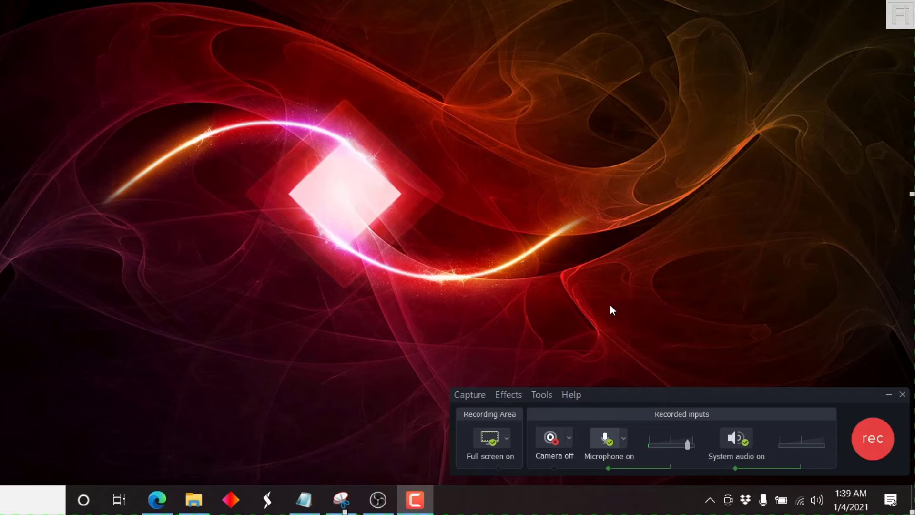
- Choose Analogue 1 + 2 (Focusrite Usb Audio) as the microphone source
{"action": "left_click", "coordinate": [628, 447]}
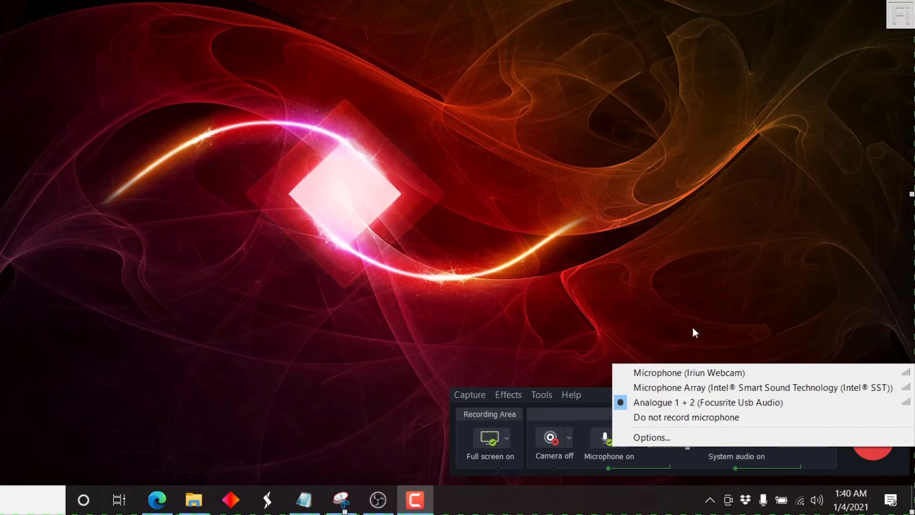
{"action": "left_click", "coordinate": [720, 403]}
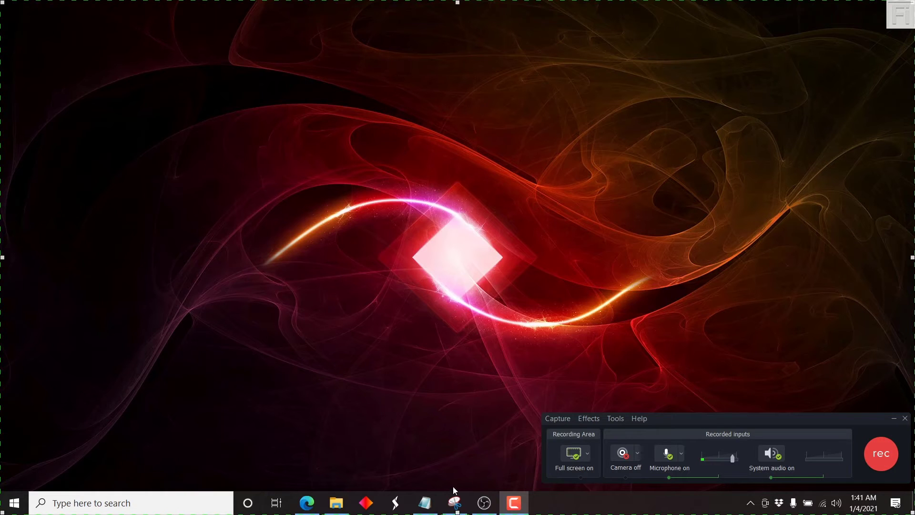
- Bring up the NURSE T-shirt image, minimize the Snipping Tool, and start the screen recording
{"action": "left_click", "coordinate": [455, 502]}
{"action": "mouse_move", "coordinate": [424, 502]}
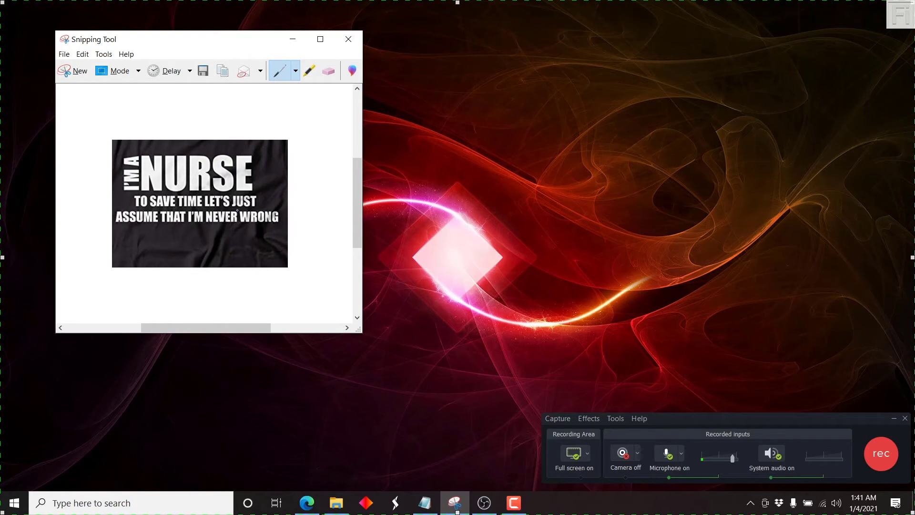
{"action": "left_click", "coordinate": [293, 39]}
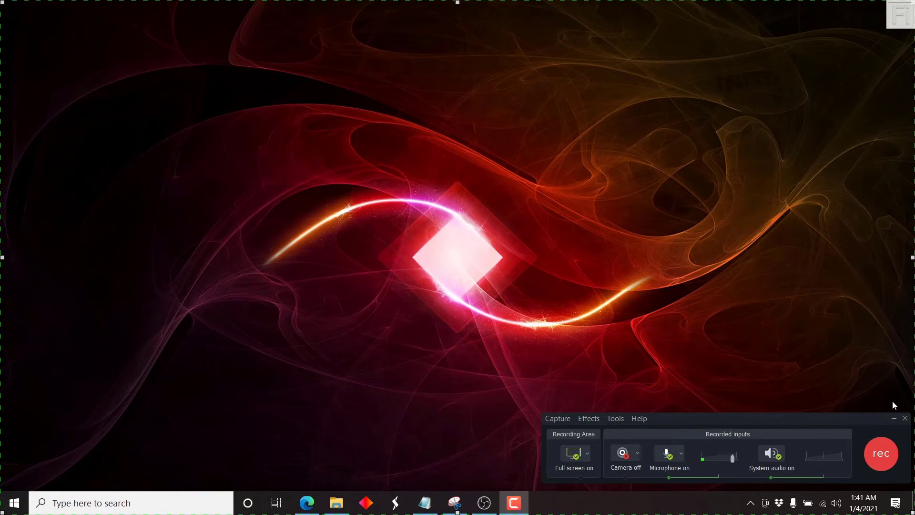
{"action": "left_click", "coordinate": [881, 453]}
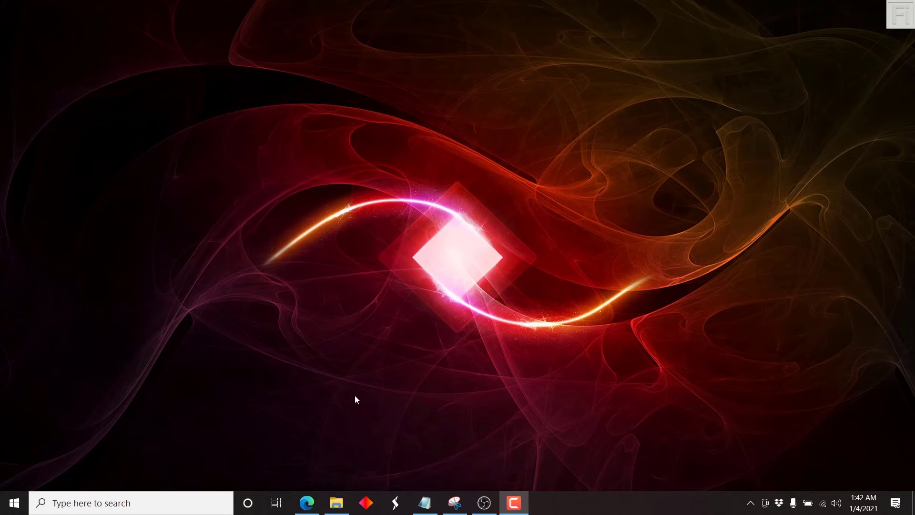
- Return to Edge, open a new tab and enter 'myf' to reach MyFonts
{"action": "left_click", "coordinate": [306, 503]}
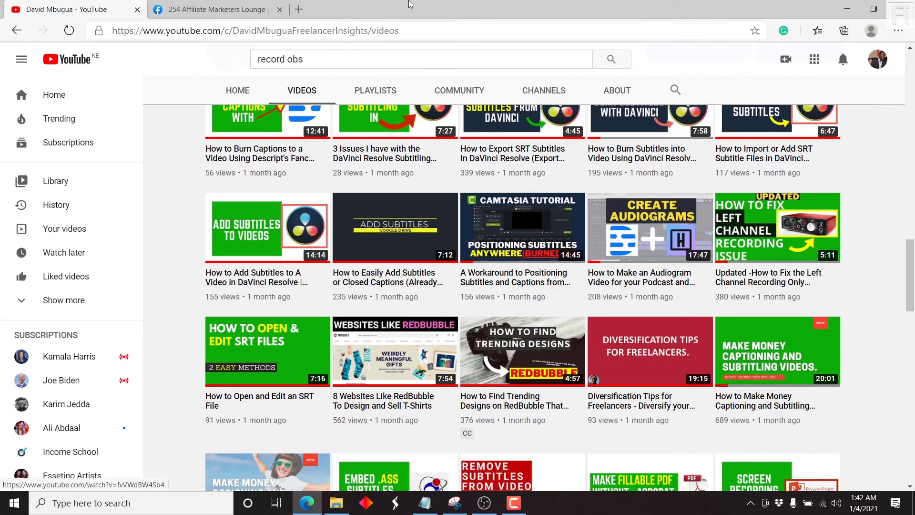
{"action": "left_click", "coordinate": [298, 9]}
{"action": "type", "text": "my"}
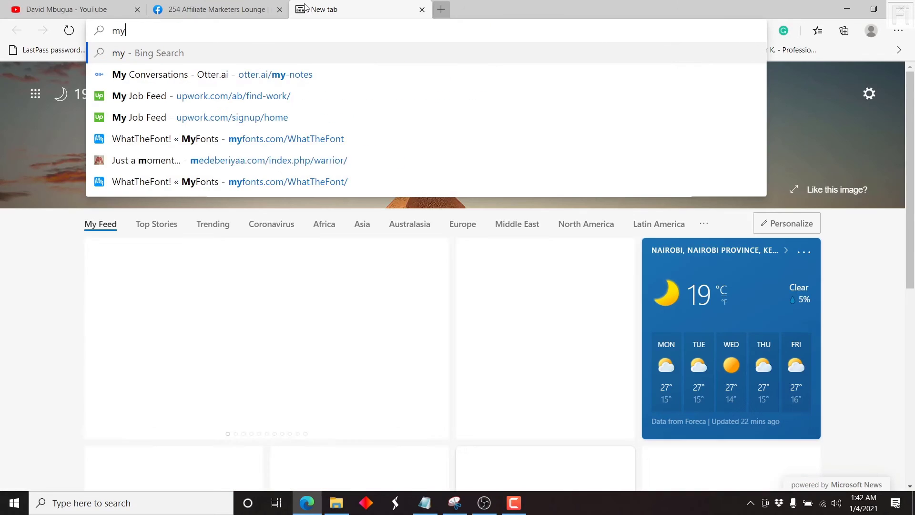
{"action": "type", "text": "f"}
{"action": "key", "text": "Return"}
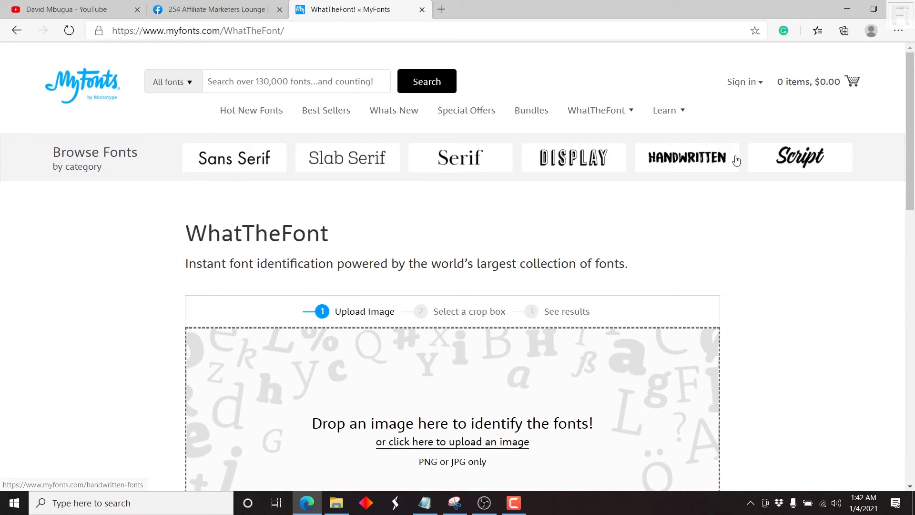
{"action": "scroll", "coordinate": [913, 137], "scroll_direction": "down", "scroll_amount": 1}
{"action": "left_click_drag", "start_coordinate": [914, 137], "coordinate": [913, 156]}
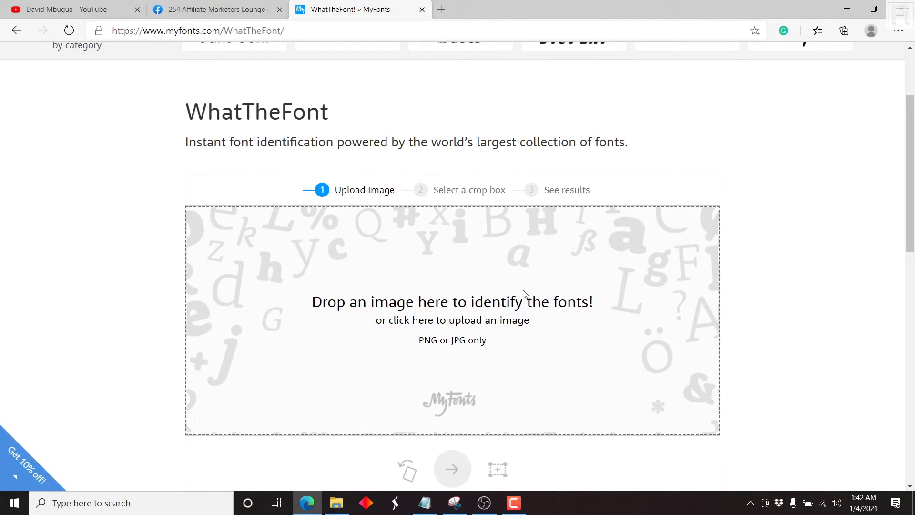
- Upload the nurse T-shirt picture from the Pictures folder to WhatTheFont
{"action": "left_click", "coordinate": [456, 325]}
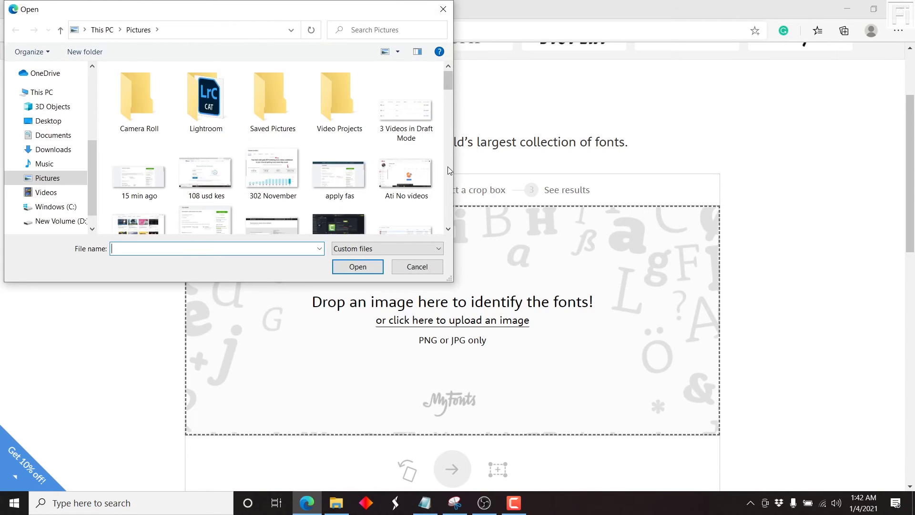
{"action": "scroll", "coordinate": [450, 173], "scroll_direction": "down", "scroll_amount": 6}
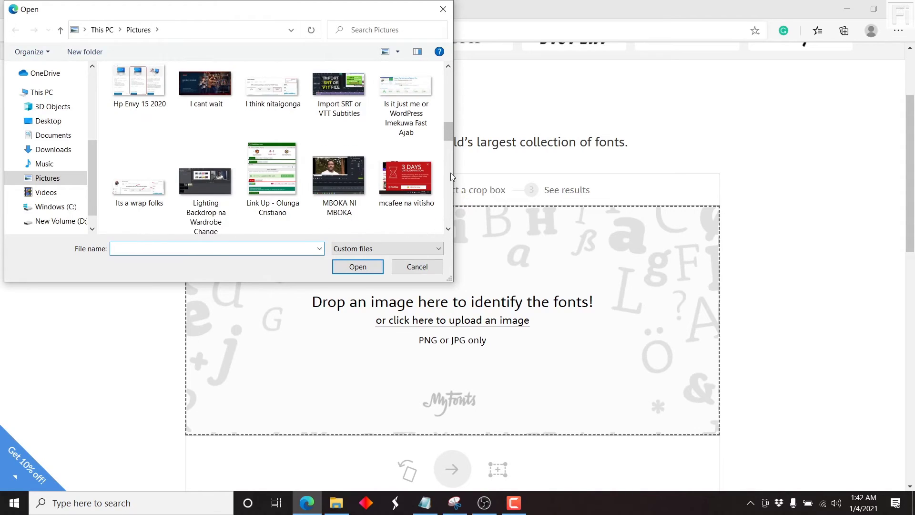
{"action": "scroll", "coordinate": [450, 173], "scroll_direction": "down", "scroll_amount": 2}
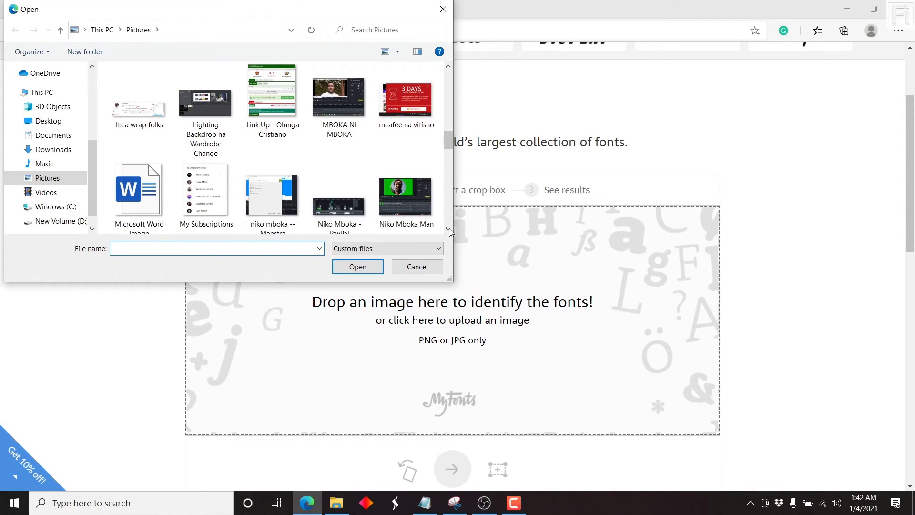
{"action": "scroll", "coordinate": [448, 231], "scroll_direction": "down", "scroll_amount": 5}
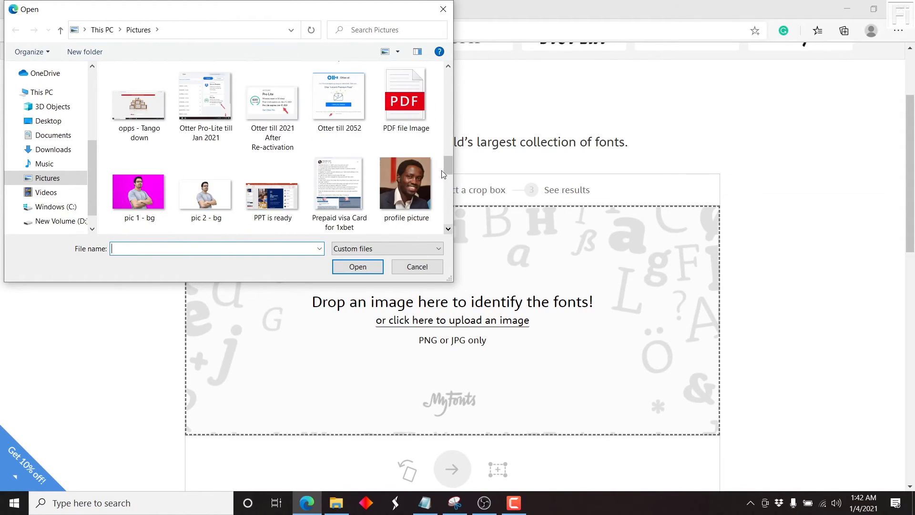
{"action": "left_click", "coordinate": [448, 68]}
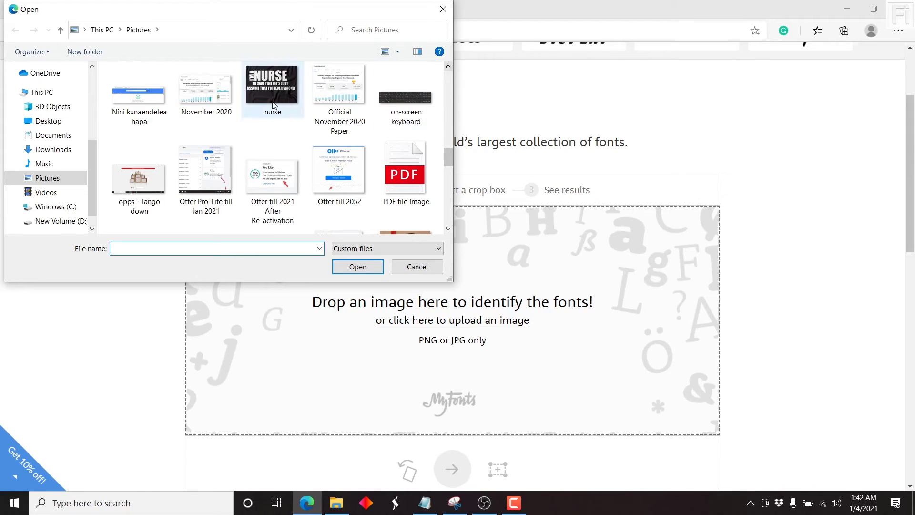
{"action": "left_click", "coordinate": [272, 86]}
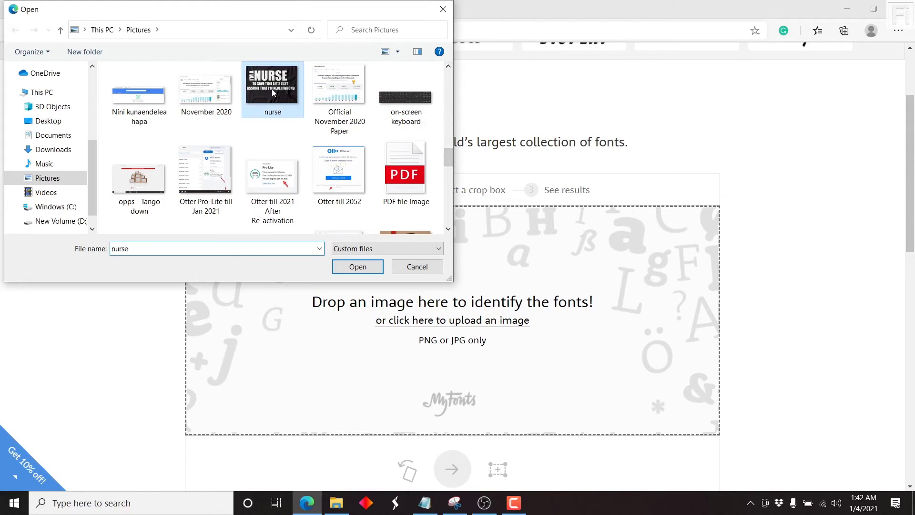
{"action": "left_click", "coordinate": [358, 267]}
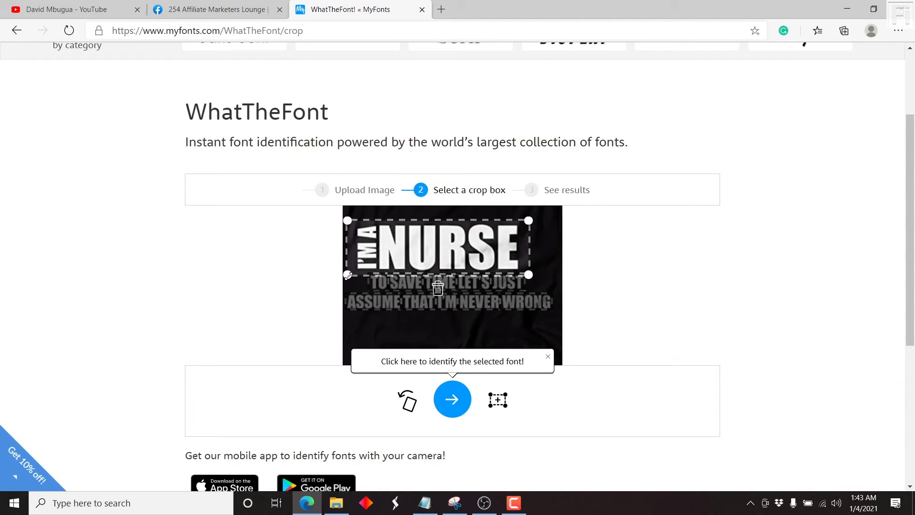
- Trim 'I'M A' out of the crop so only NURSE remains, then identify the font
{"action": "left_click_drag", "start_coordinate": [347, 275], "coordinate": [378, 273]}
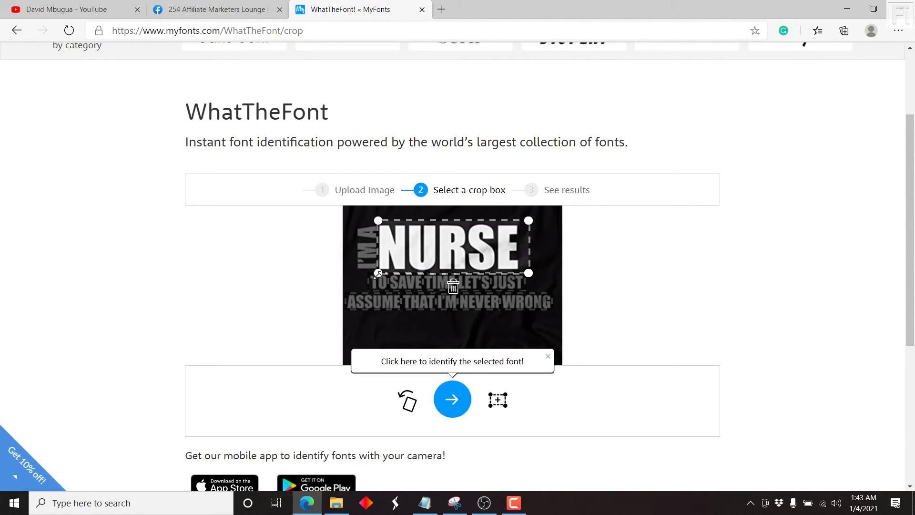
{"action": "left_click_drag", "start_coordinate": [528, 221], "coordinate": [521, 221]}
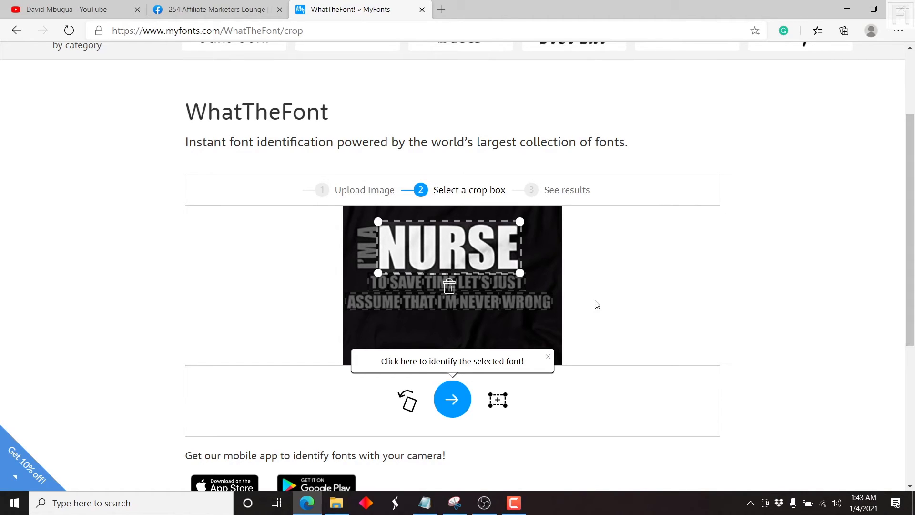
{"action": "left_click", "coordinate": [453, 399]}
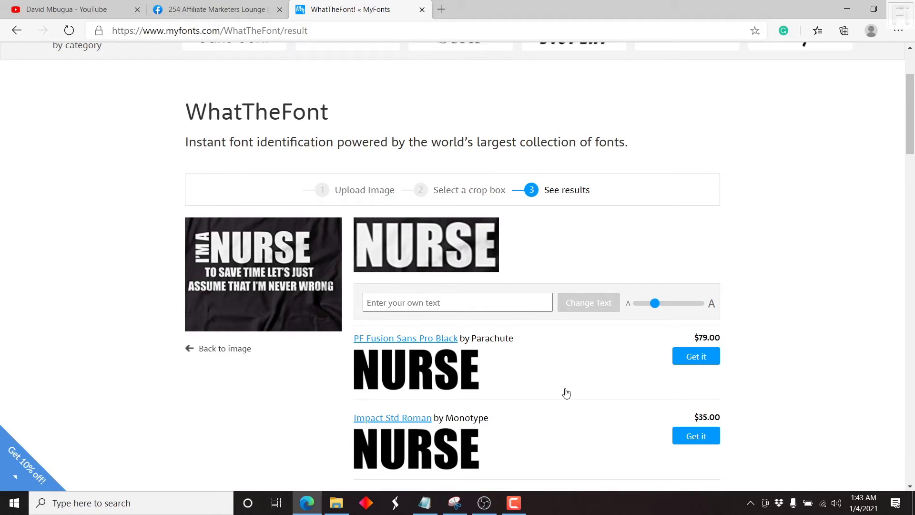
- Scroll the NURSE matches, load more results down to Zuume Cut Black, and return to the top
{"action": "left_click", "coordinate": [382, 307]}
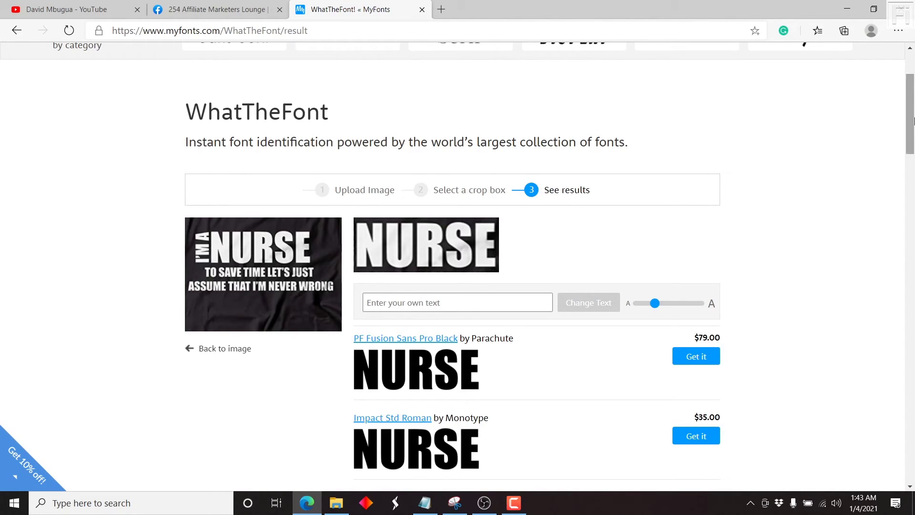
{"action": "left_click_drag", "start_coordinate": [914, 121], "coordinate": [913, 174]}
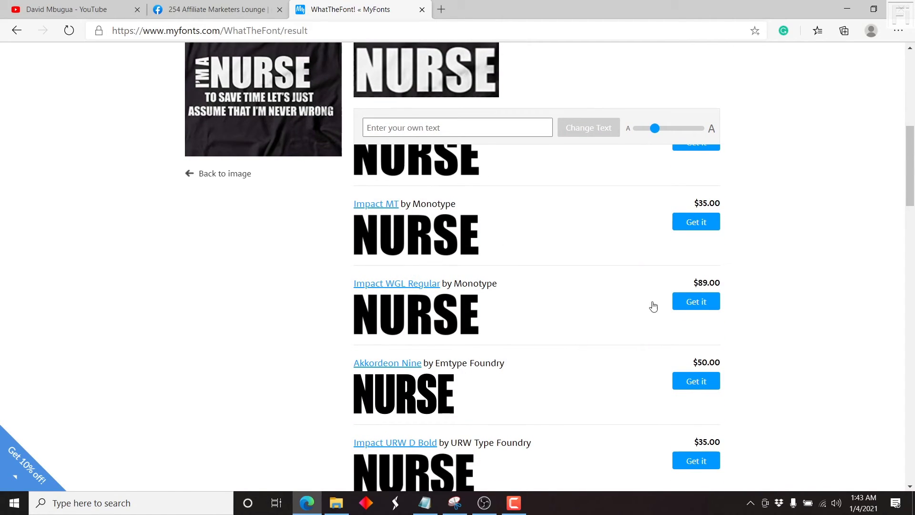
{"action": "left_click_drag", "start_coordinate": [910, 175], "coordinate": [912, 293]}
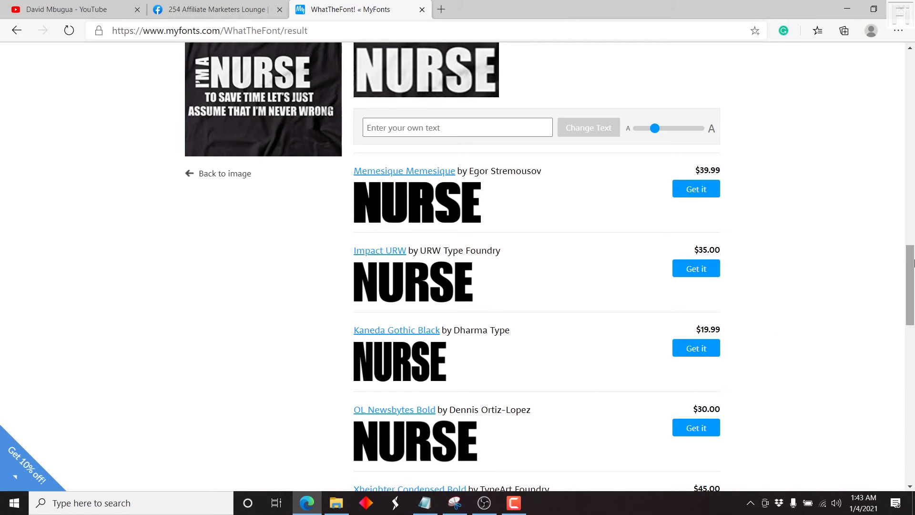
{"action": "left_click_drag", "start_coordinate": [912, 263], "coordinate": [914, 358]}
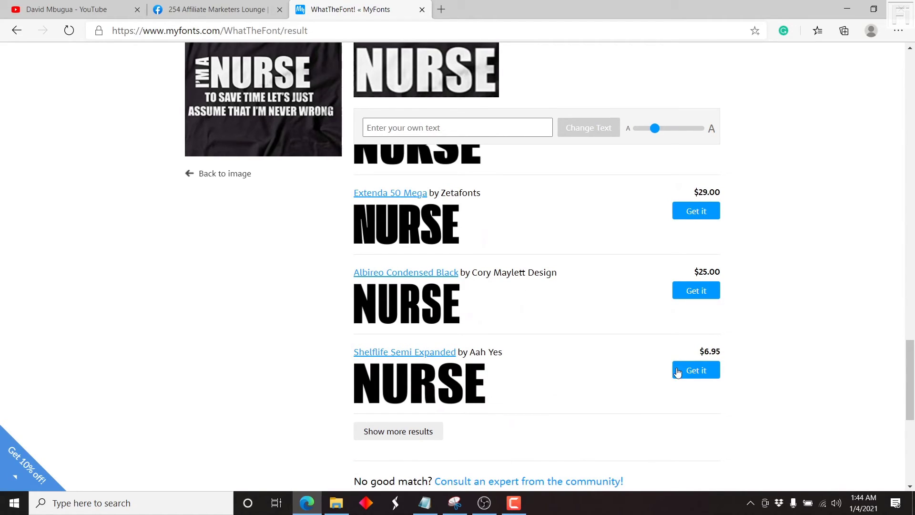
{"action": "left_click", "coordinate": [387, 430]}
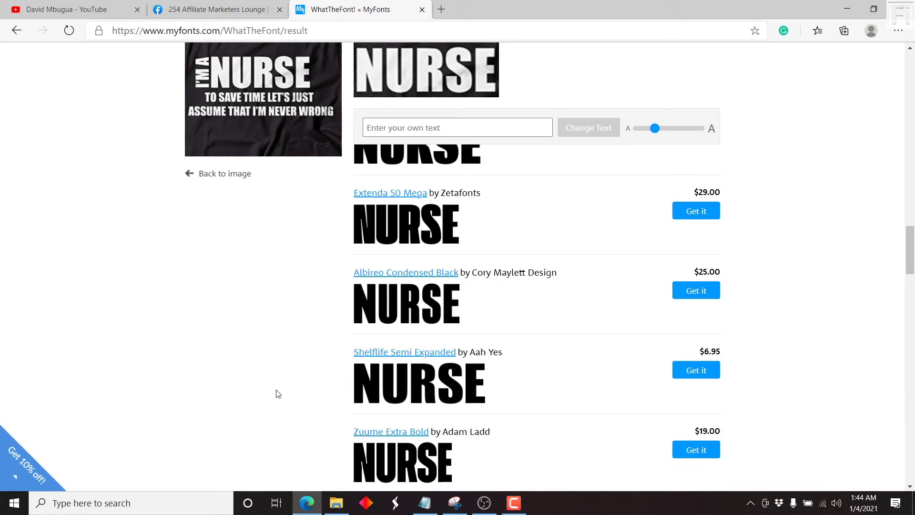
{"action": "mouse_move", "coordinate": [910, 233]}
{"action": "left_mouse_down"}
{"action": "mouse_move", "coordinate": [913, 427]}
{"action": "mouse_move", "coordinate": [911, 52]}
{"action": "mouse_move", "coordinate": [912, 134]}
{"action": "left_mouse_up"}
{"action": "left_click_drag", "start_coordinate": [913, 171], "coordinate": [911, 67]}
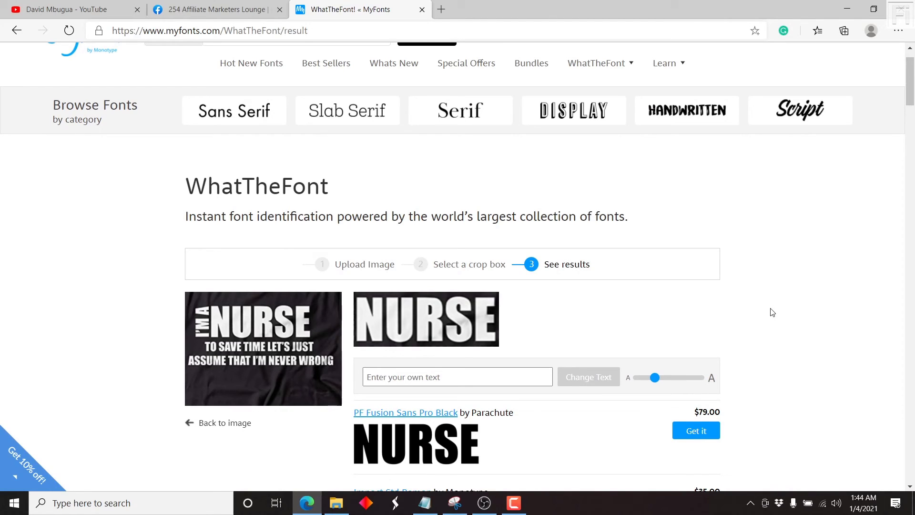
- Minimize Edge, stop the recorder, and save the capture under the file name 'Find a font'
{"action": "left_click", "coordinate": [847, 18]}
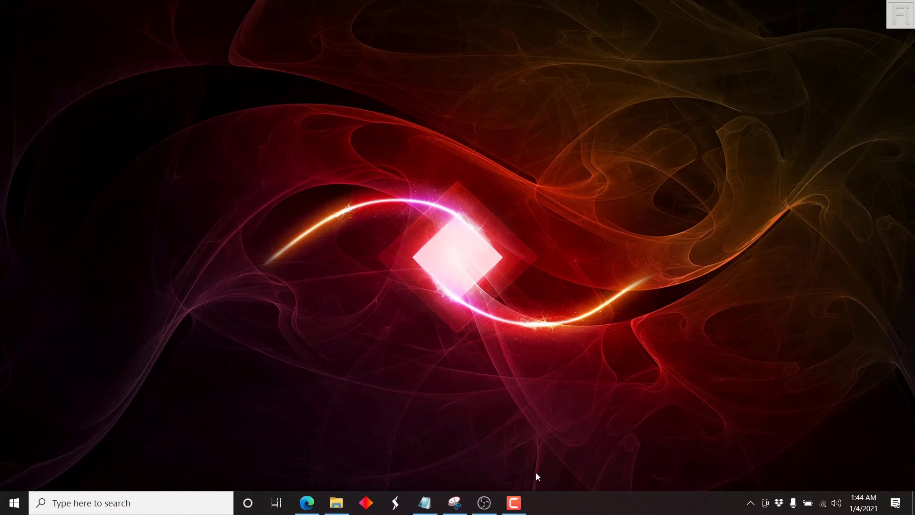
{"action": "left_click", "coordinate": [514, 503]}
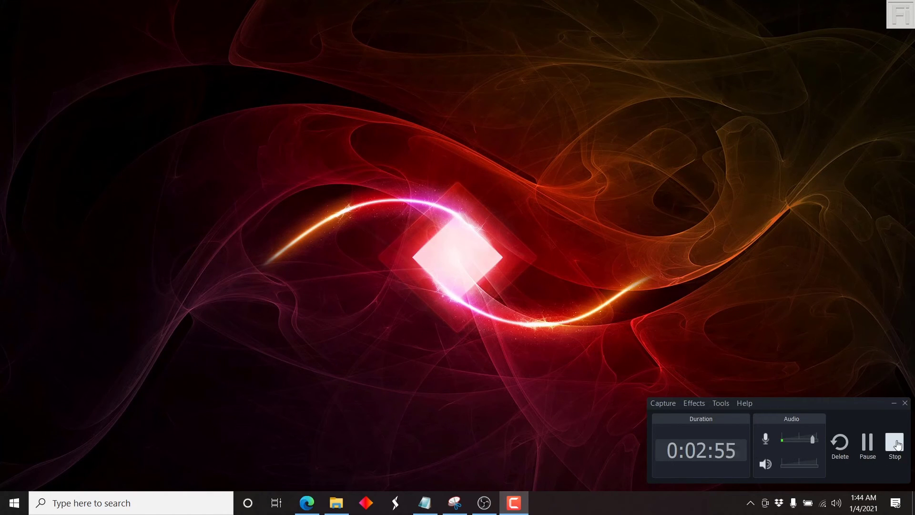
{"action": "left_click", "coordinate": [894, 444]}
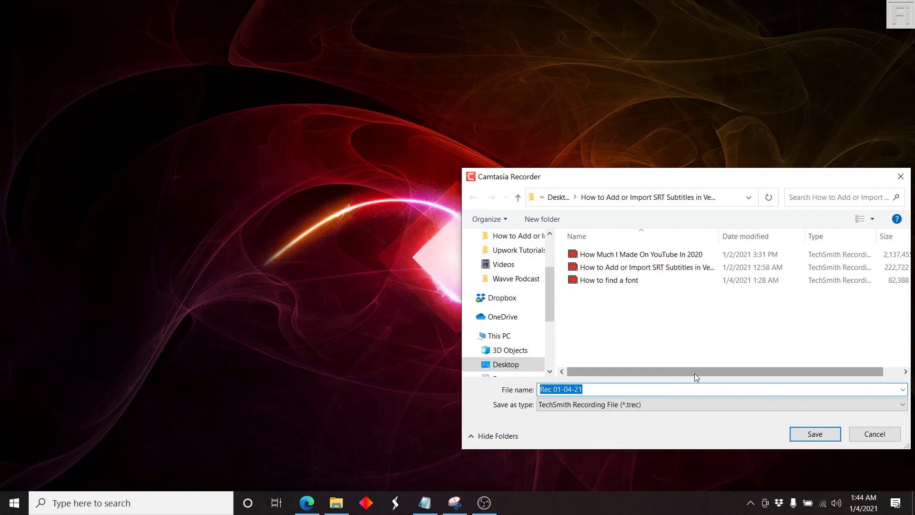
{"action": "type", "text": "FIn"}
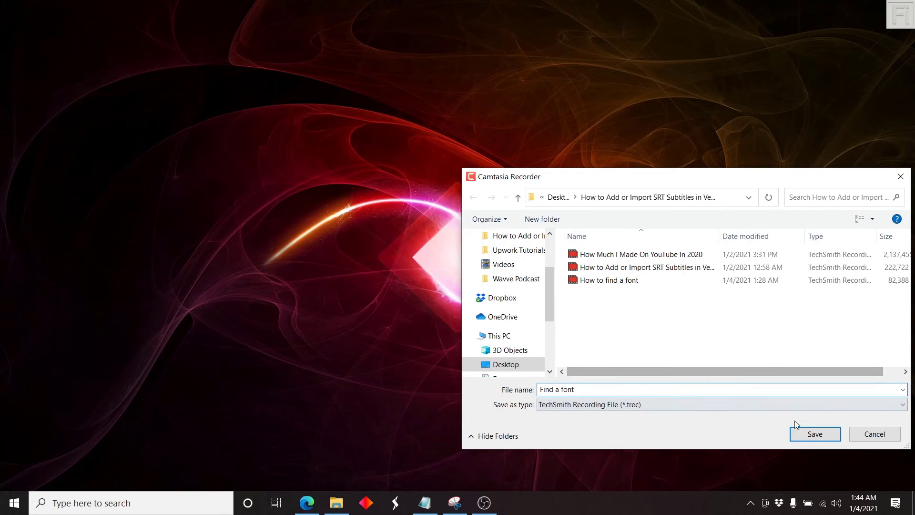
{"action": "left_click", "coordinate": [813, 434]}
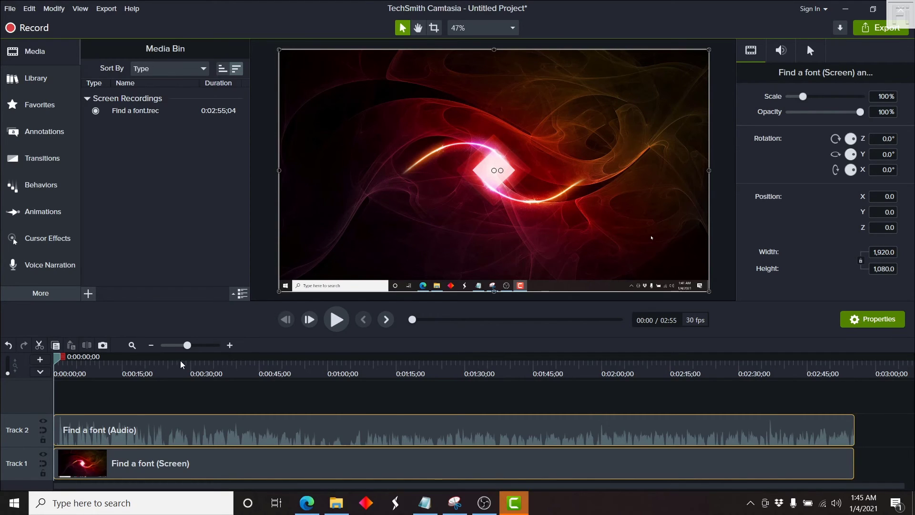
- Scrub the playhead to 0:01:35;27 to preview where the NURSE image is cropped
{"action": "left_click_drag", "start_coordinate": [59, 357], "coordinate": [491, 405]}
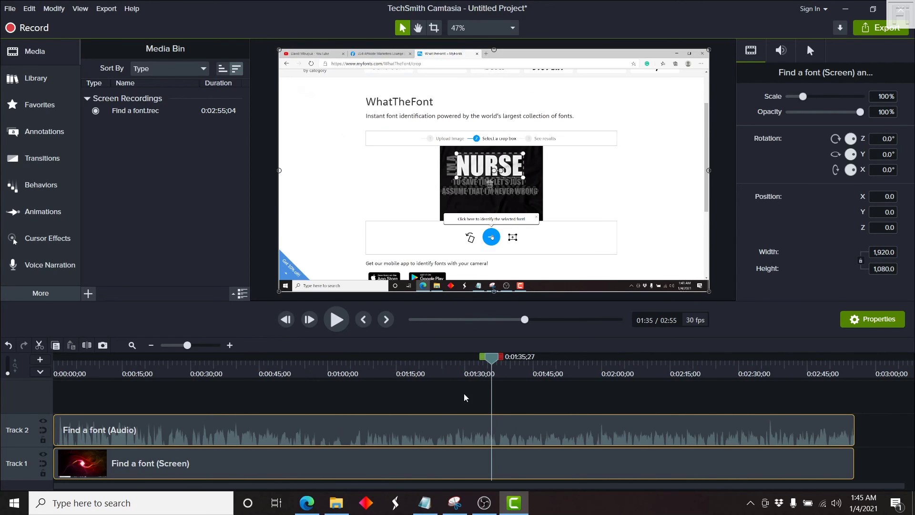